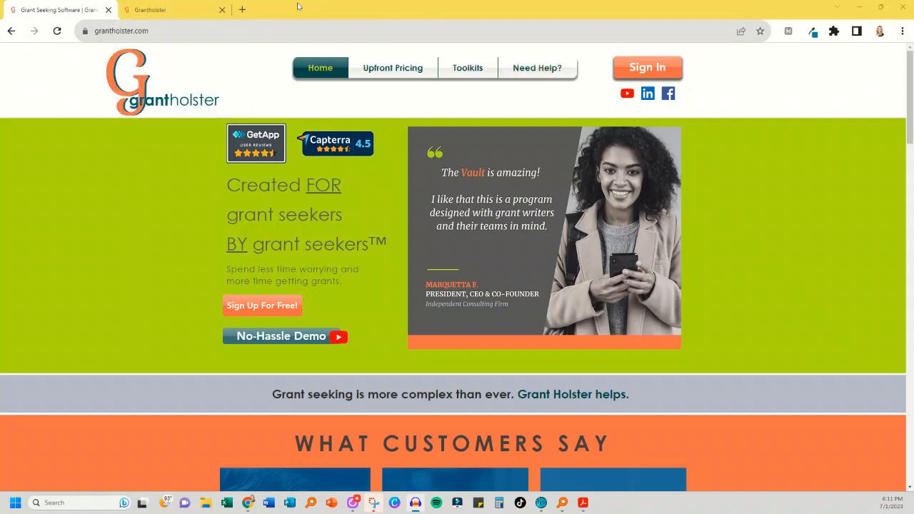
# Step: Open the Grantholster dashboard and review its deadline summary and the My Queue list
pyautogui.click(176, 10)
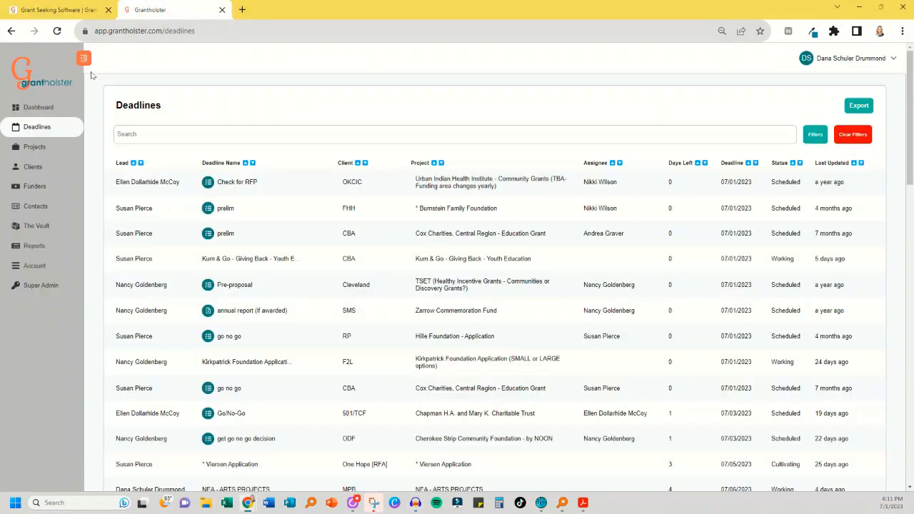
pyautogui.click(38, 108)
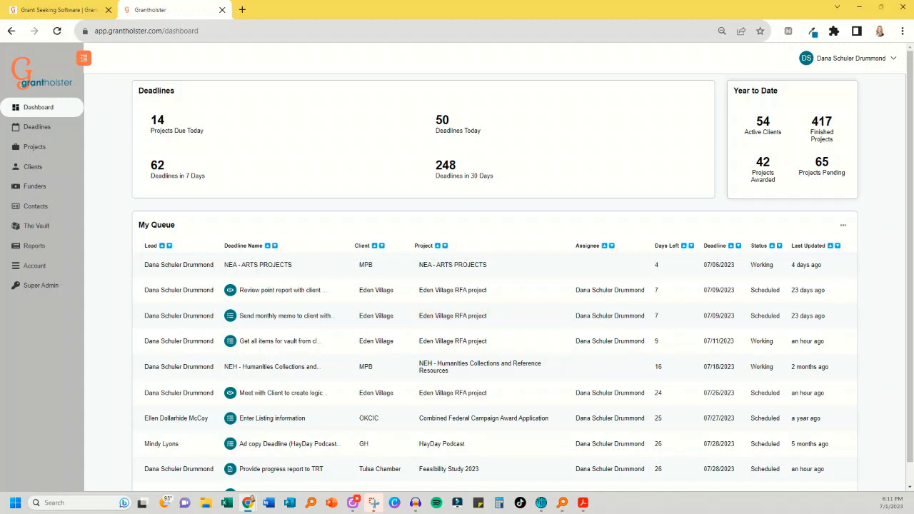
pyautogui.scroll(-1, 125, 295)
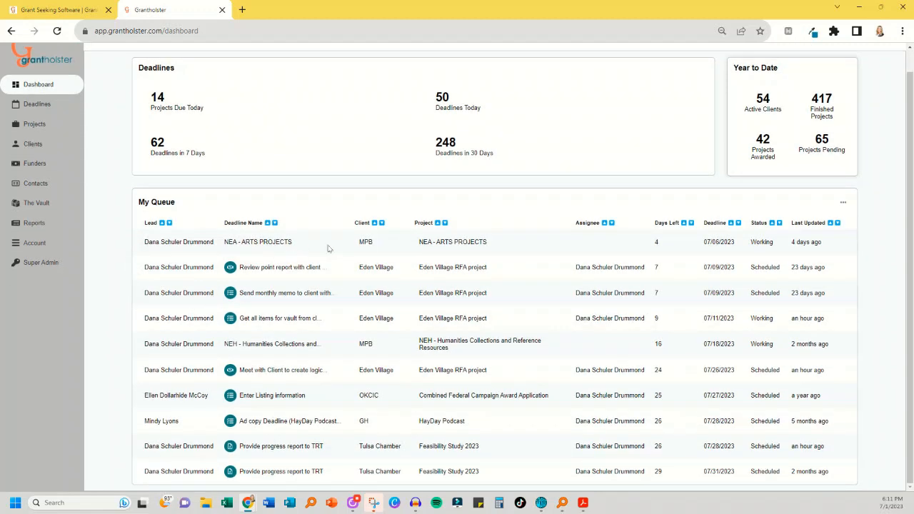
pyautogui.scroll(1, 329, 247)
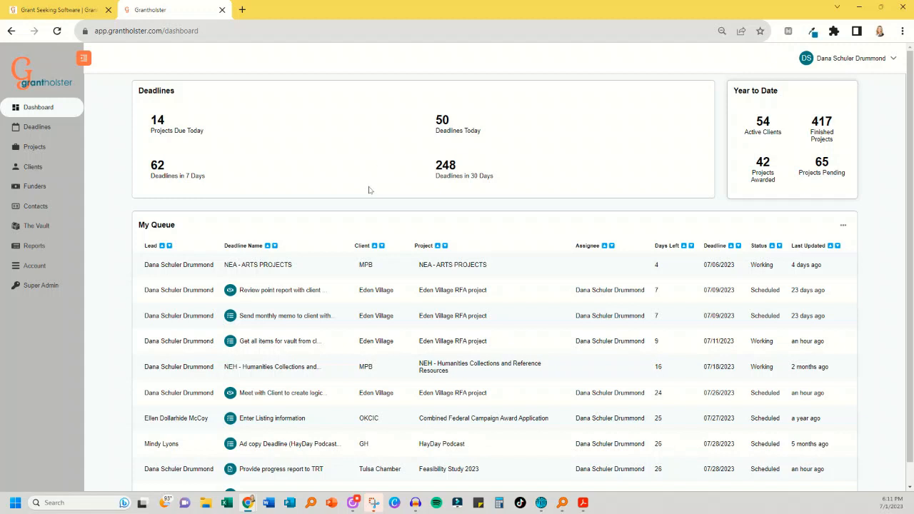
# Step: Open the NEA - ARTS PROJECTS project from the queue for editing and choose Working as its status
pyautogui.click(432, 272)
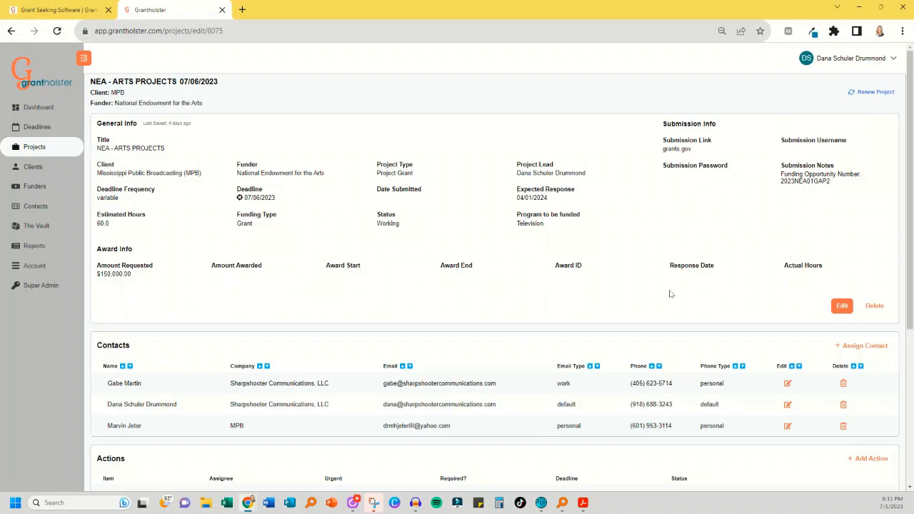
pyautogui.click(842, 305)
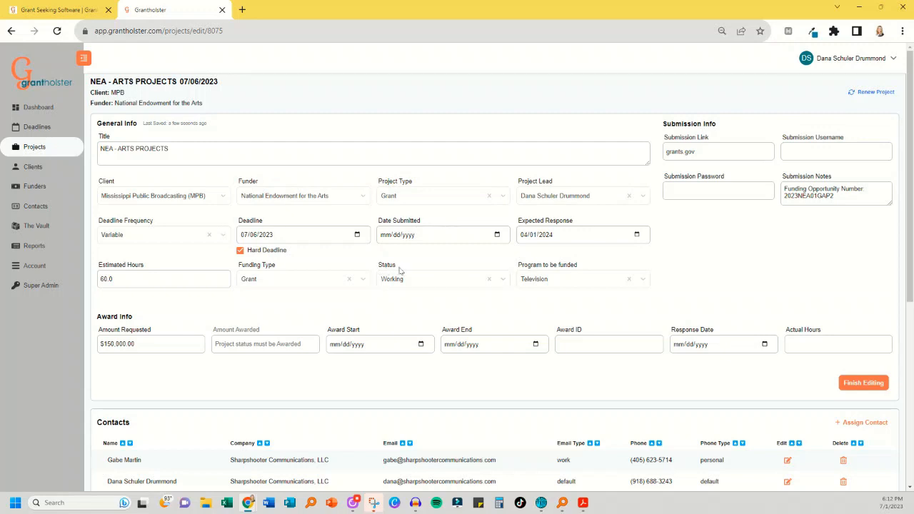
pyautogui.click(489, 280)
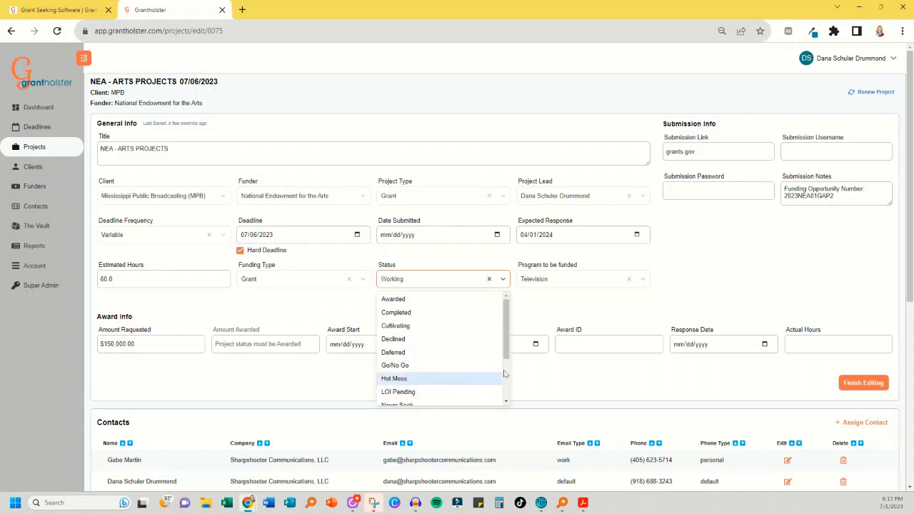
pyautogui.moveTo(506, 360); pyautogui.dragTo(495, 404)
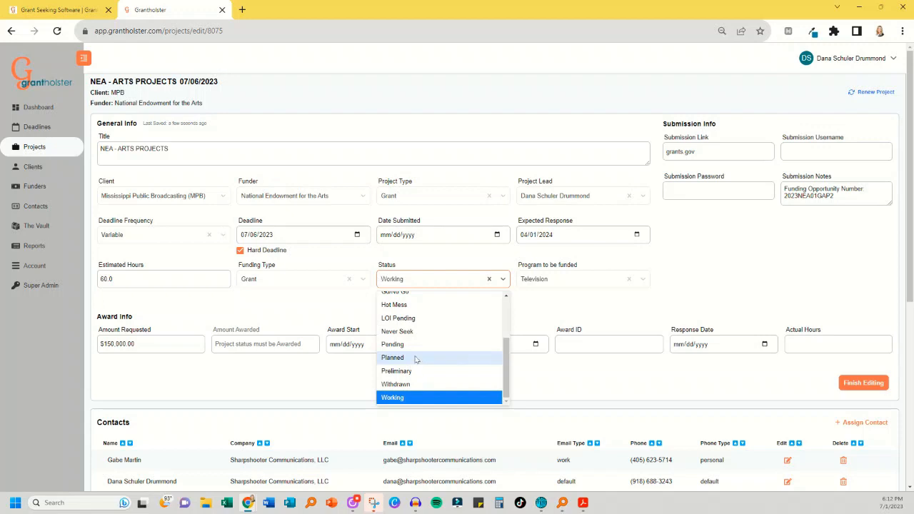
pyautogui.click(423, 402)
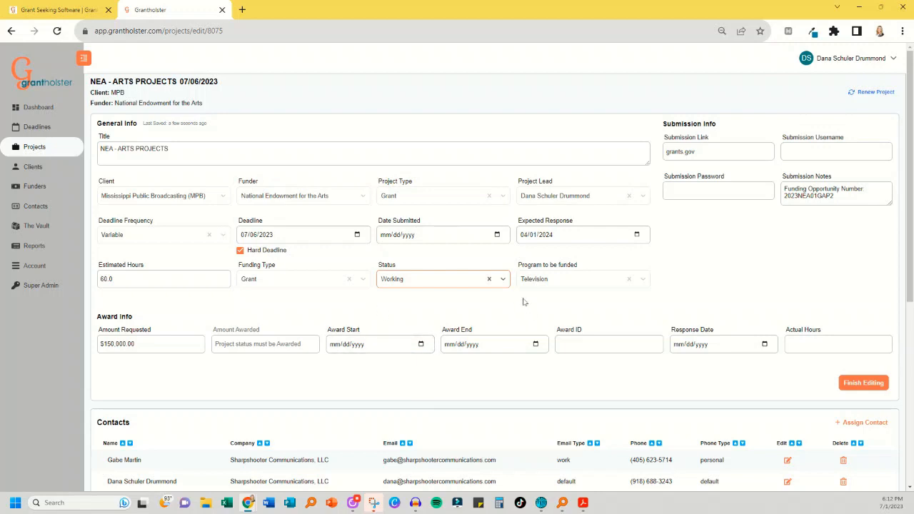
# Step: Look through the remaining status options for the NEA - ARTS PROJECTS project and finish editing it
pyautogui.click(505, 281)
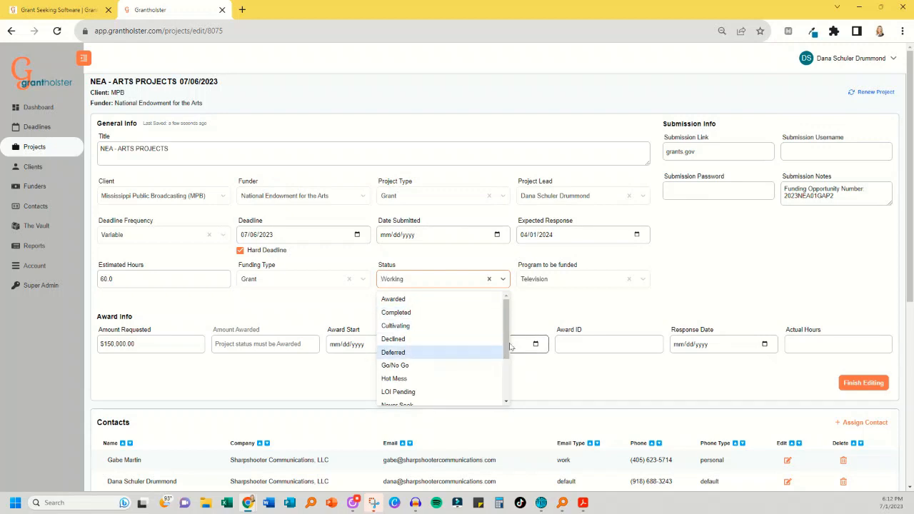
pyautogui.moveTo(506, 346); pyautogui.dragTo(503, 378)
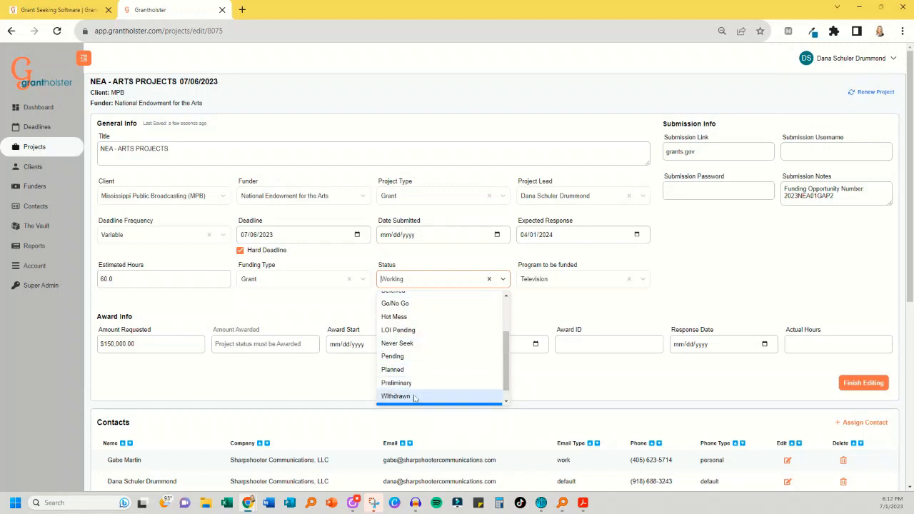
pyautogui.click(451, 281)
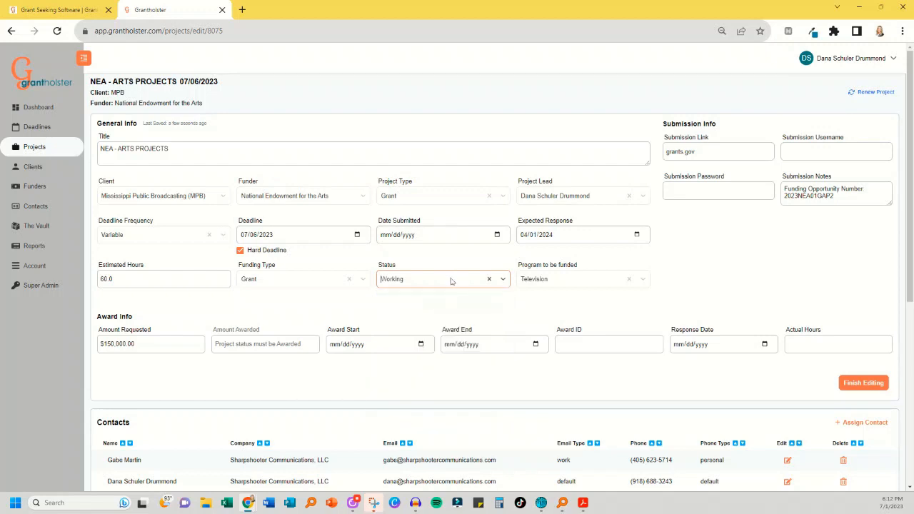
pyautogui.click(862, 384)
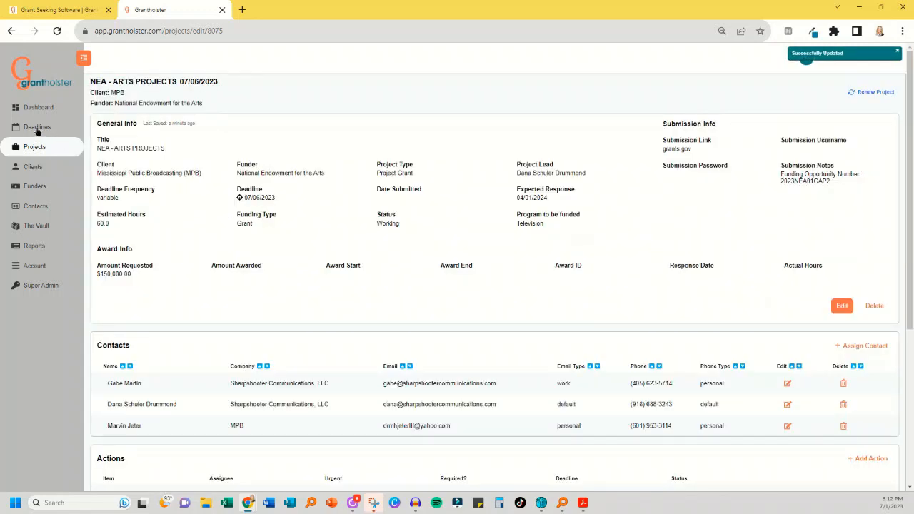
# Step: Open the deadlines list and filter it by assignee, choosing the signed-in team member
pyautogui.click(39, 129)
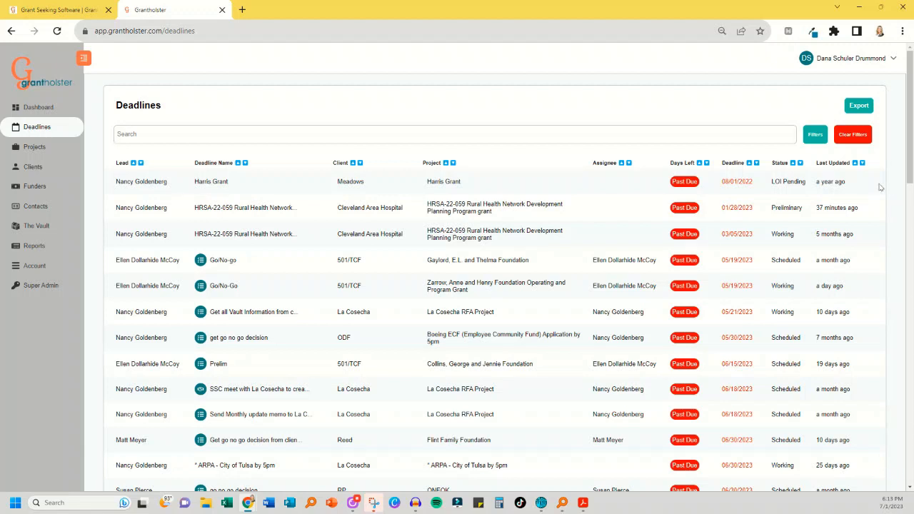
pyautogui.moveTo(910, 160); pyautogui.dragTo(897, 77)
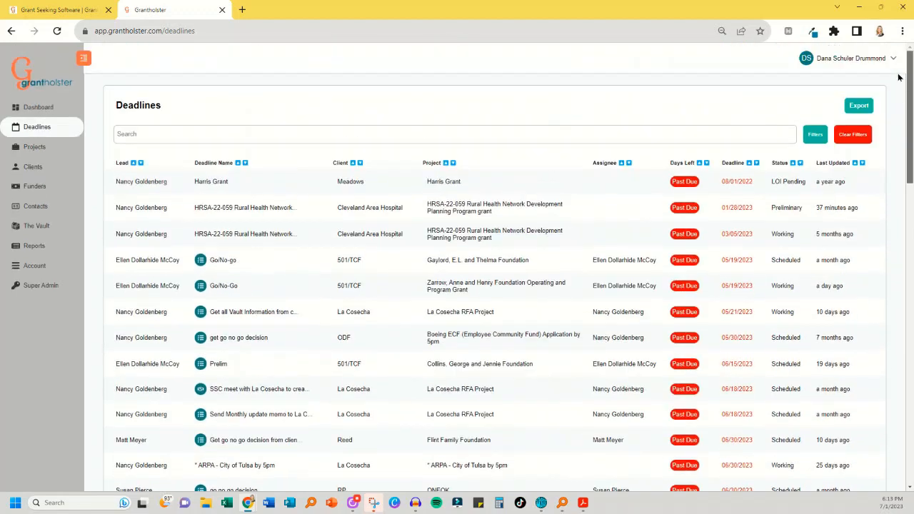
pyautogui.click(815, 135)
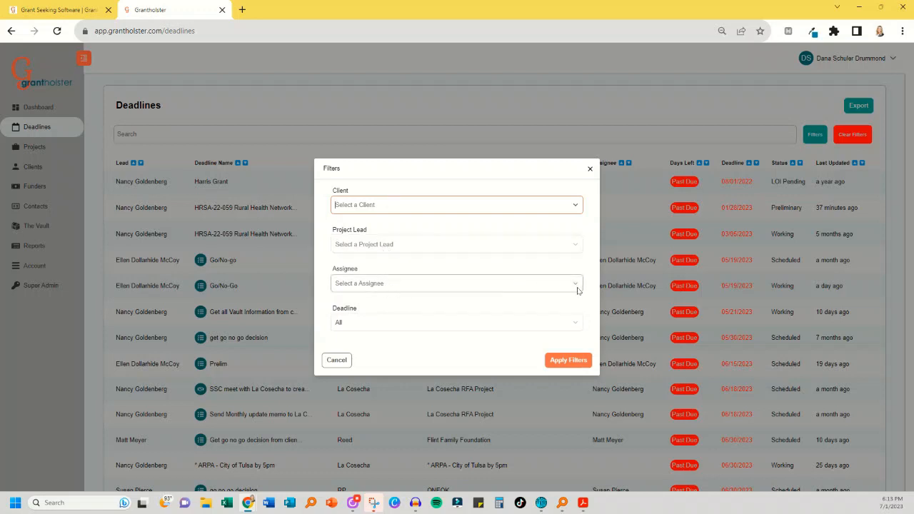
pyautogui.click(402, 284)
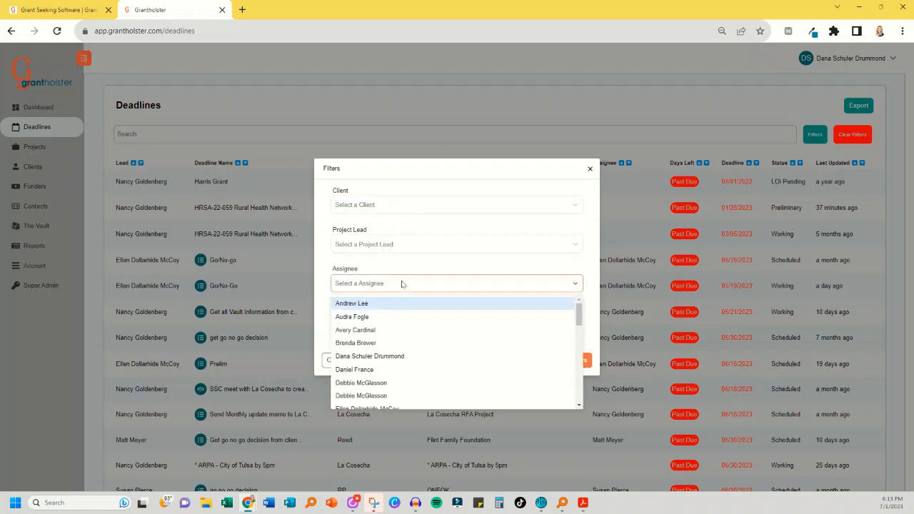
pyautogui.click(403, 284)
pyautogui.click(399, 245)
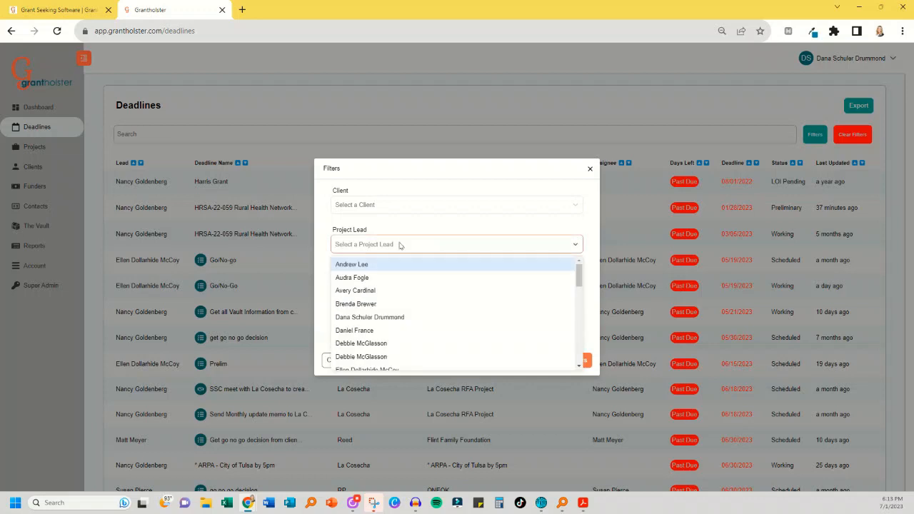
pyautogui.click(400, 245)
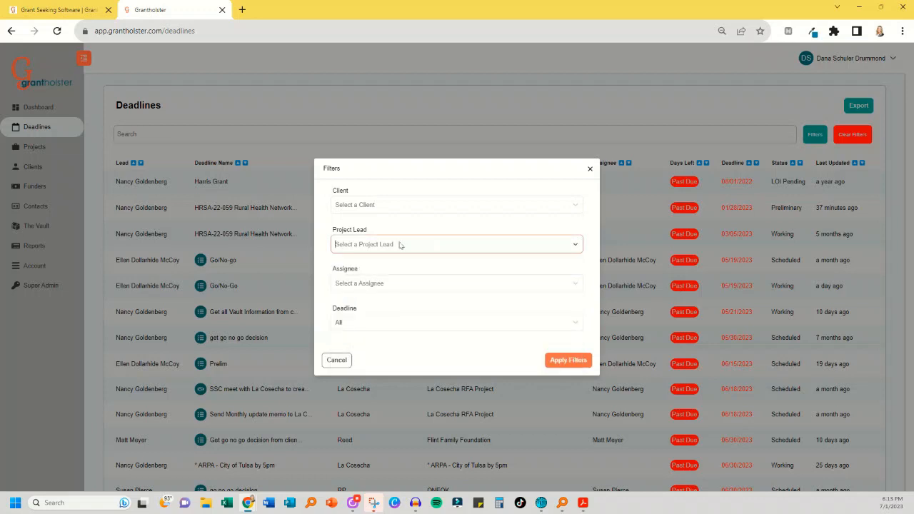
pyautogui.click(405, 286)
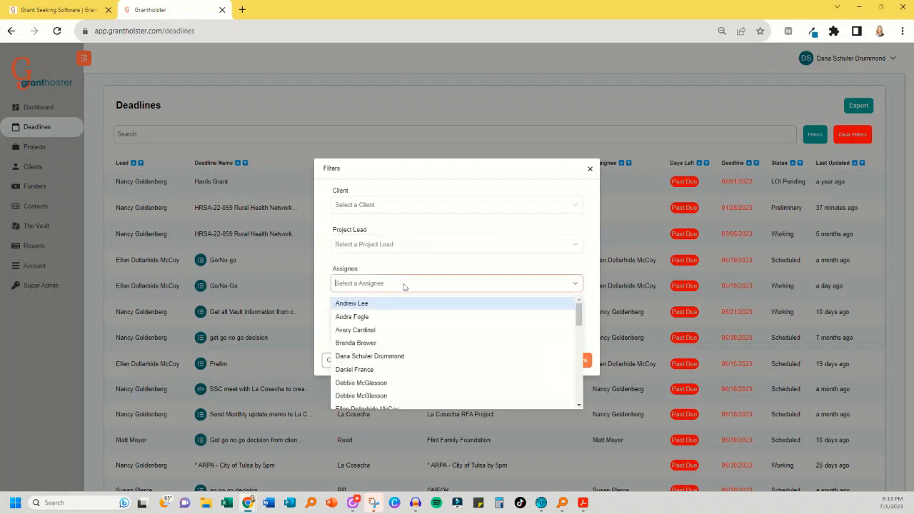
pyautogui.click(397, 358)
pyautogui.click(564, 360)
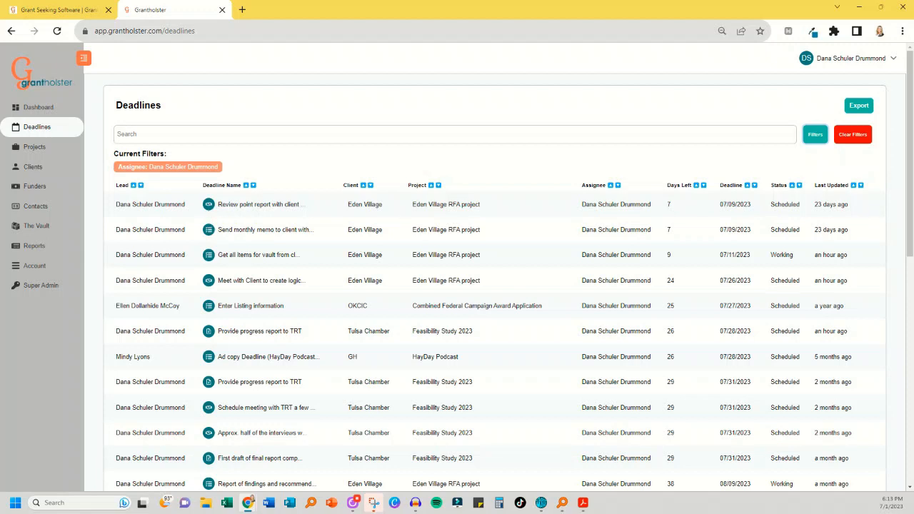
# Step: Review the filtered deadlines through to the end of the list and clear the filters
pyautogui.scroll(-3, 214, 240)
pyautogui.scroll(-4, 289, 335)
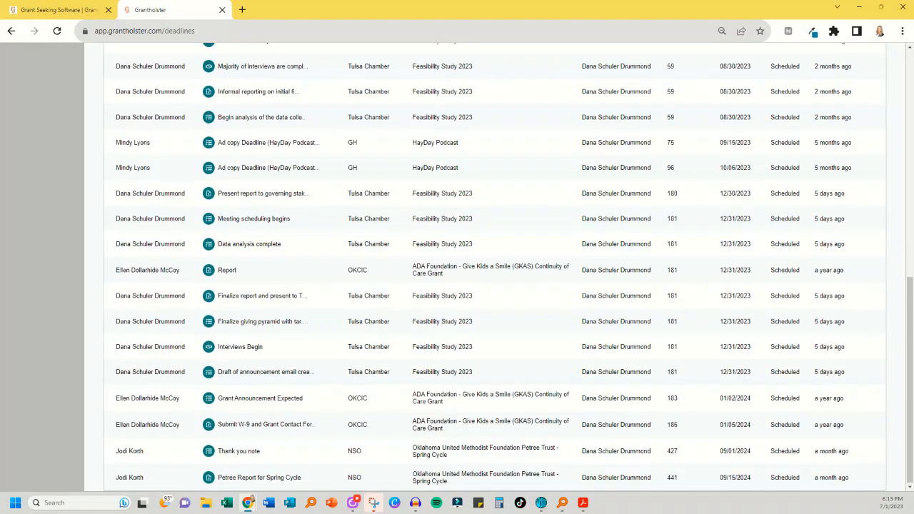
pyautogui.scroll(4, 290, 335)
pyautogui.scroll(3, 290, 334)
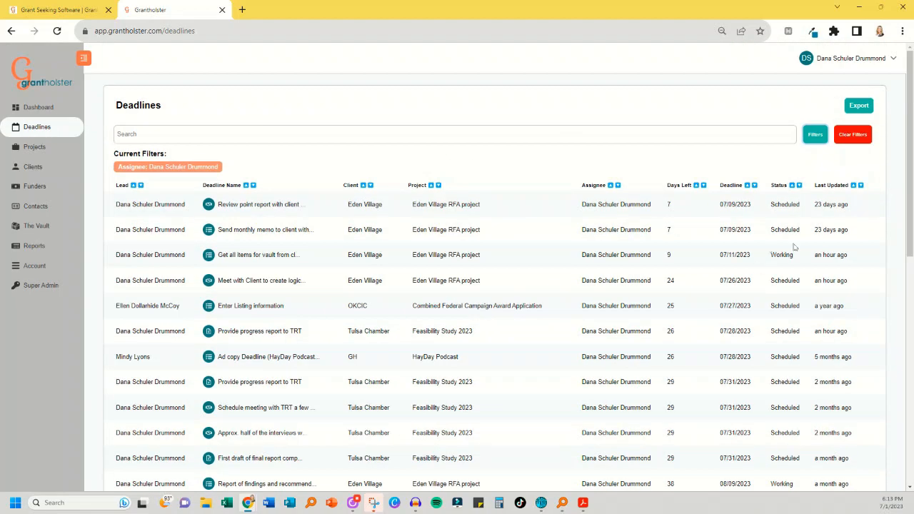
pyautogui.click(853, 134)
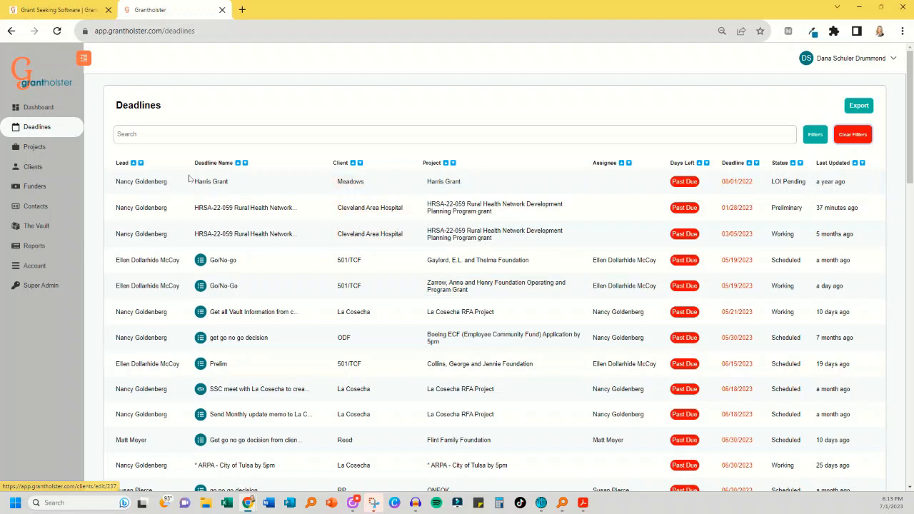
# Step: Open the past-due HRSA-22-059 project due 01/28/2023 for editing, check its deadline and status options, and finish editing
pyautogui.click(456, 212)
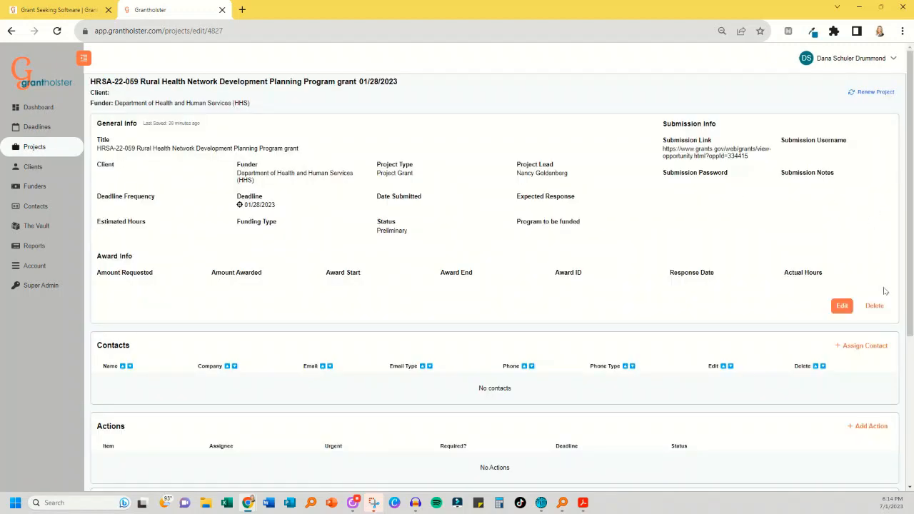
pyautogui.click(842, 307)
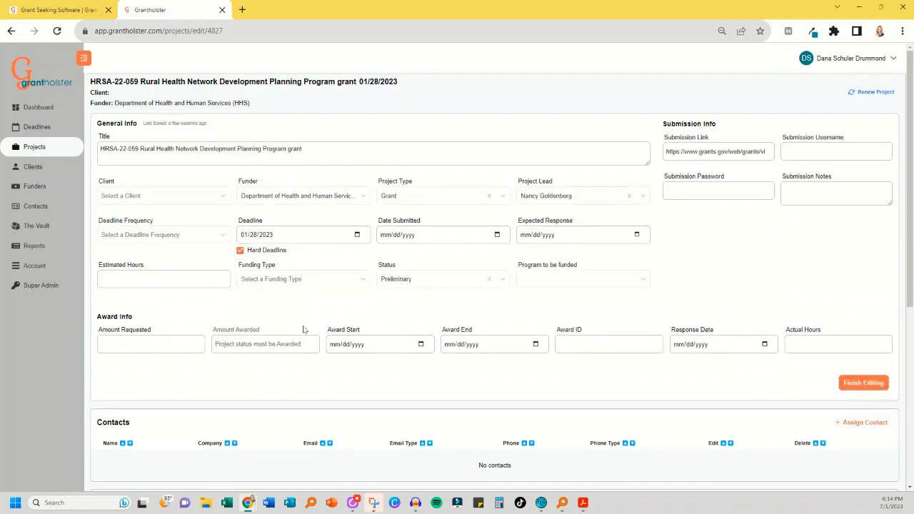
pyautogui.click(280, 241)
pyautogui.click(504, 280)
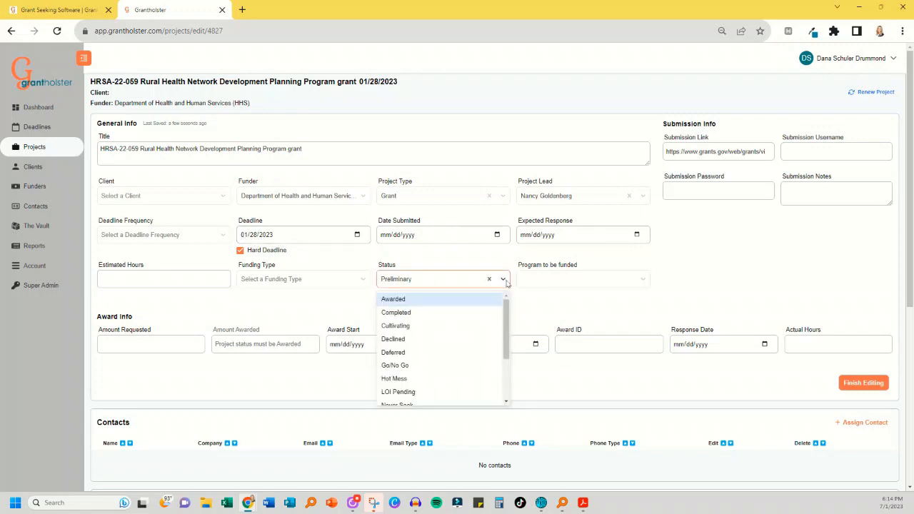
pyautogui.click(504, 280)
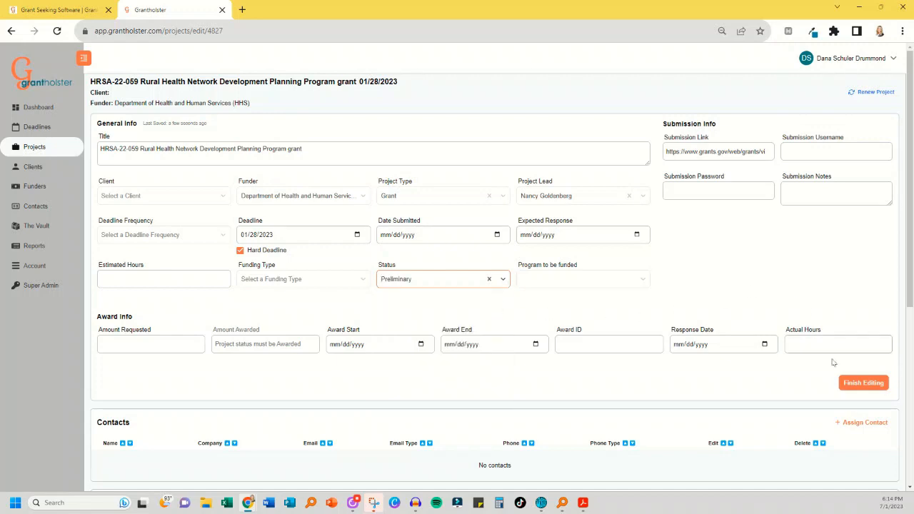
pyautogui.click(863, 384)
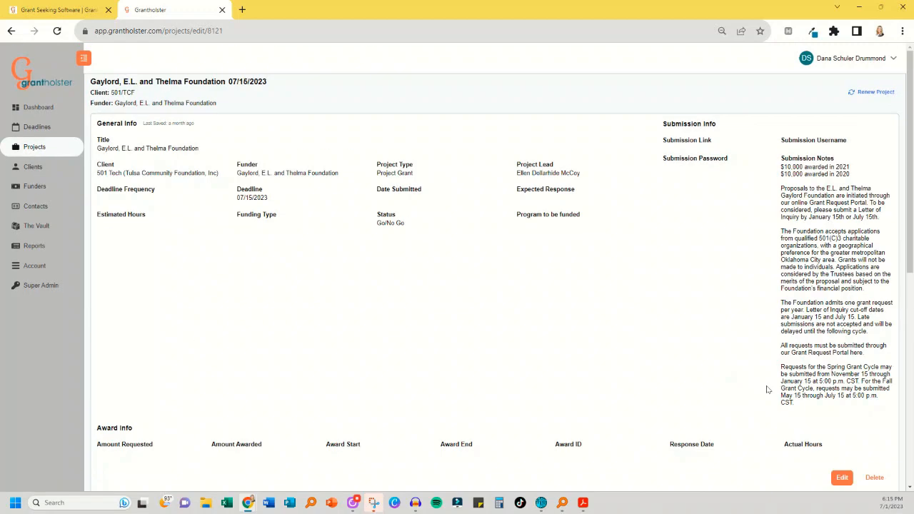
# Step: Open the Go/No-go action of the Gaylord foundation project for editing and update it with its existing settings
pyautogui.scroll(-6, 786, 379)
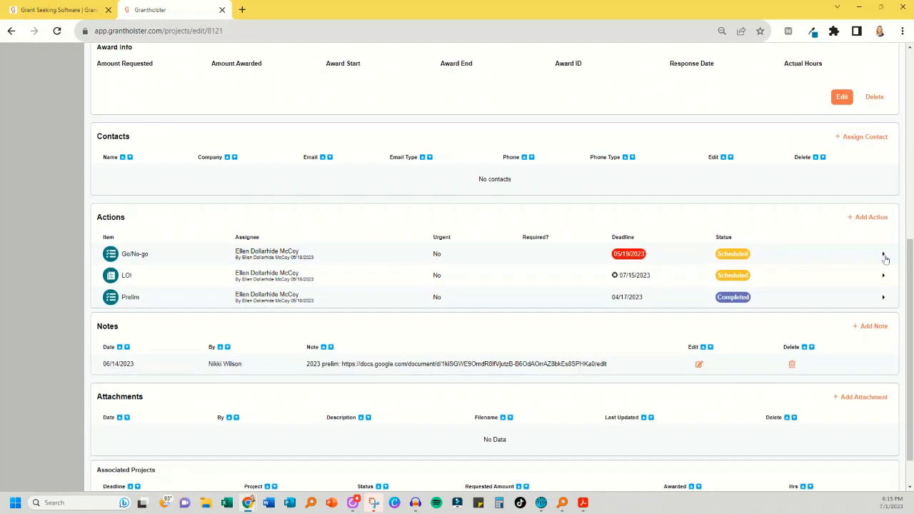
pyautogui.click(883, 254)
pyautogui.click(881, 275)
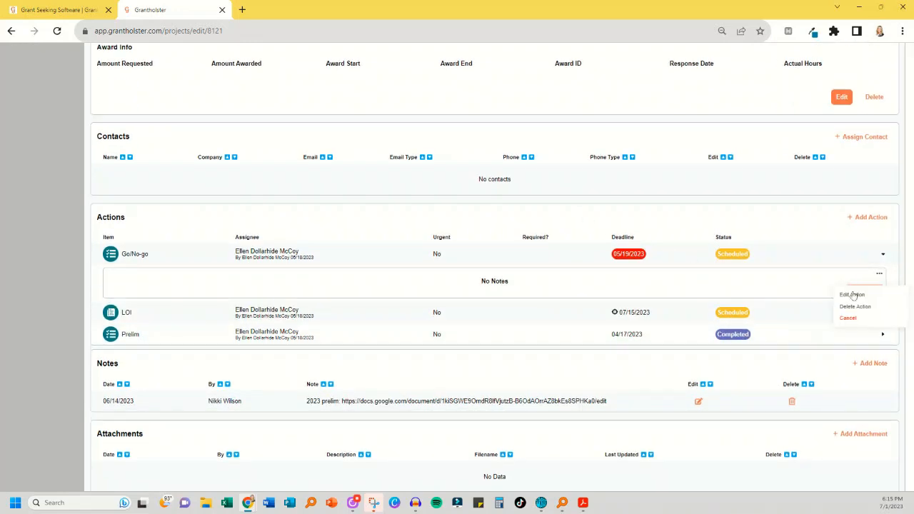
pyautogui.click(847, 292)
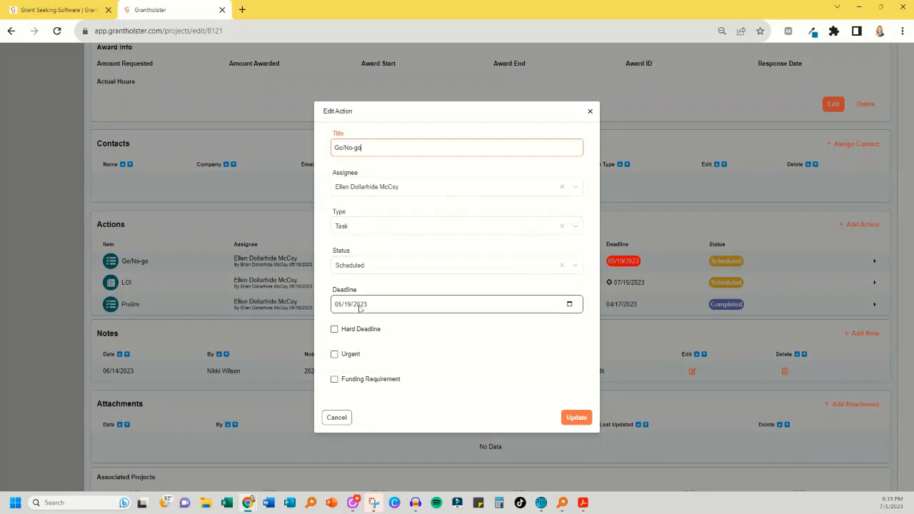
pyautogui.click(576, 418)
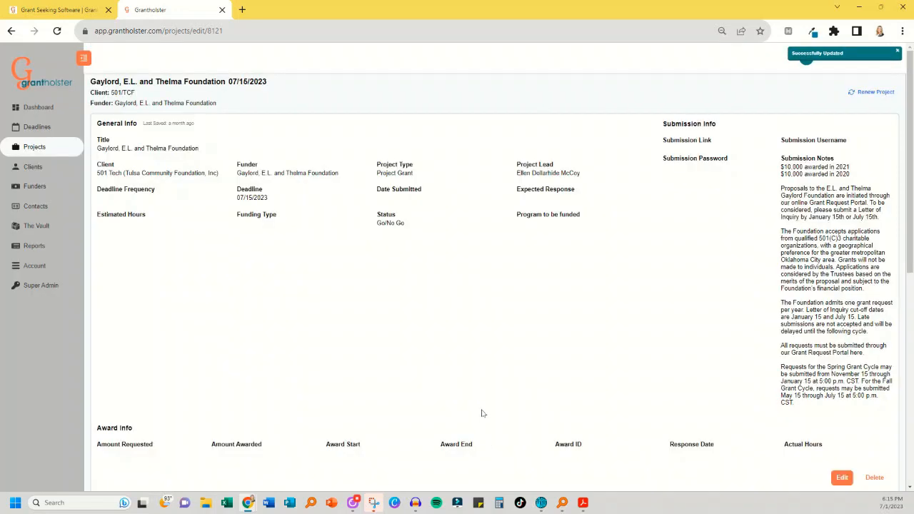
# Step: Check the Gaylord foundation project's actions list and return to the deadlines list
pyautogui.scroll(-8, 569, 295)
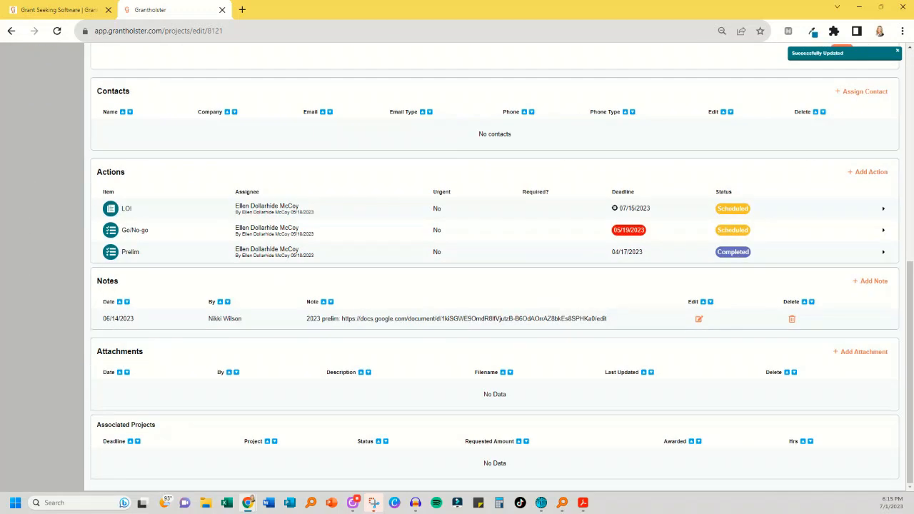
pyautogui.scroll(10, 110, 289)
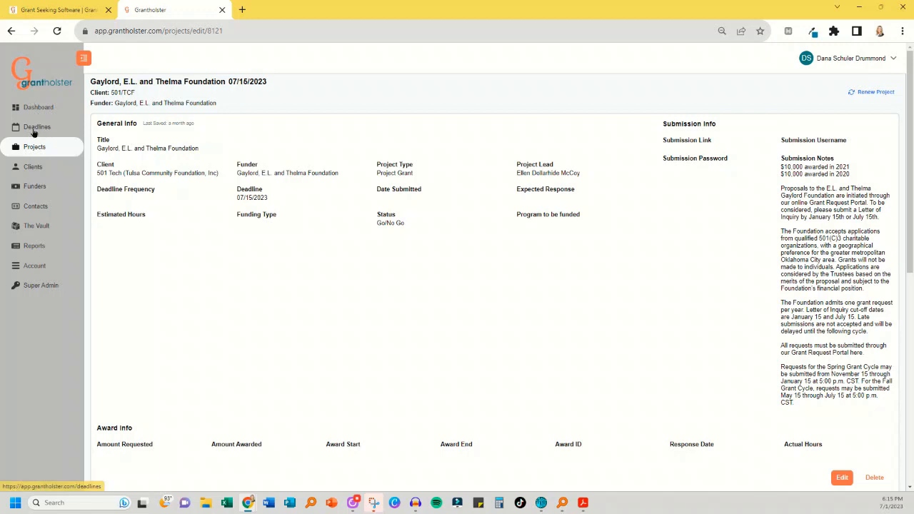
pyautogui.click(33, 130)
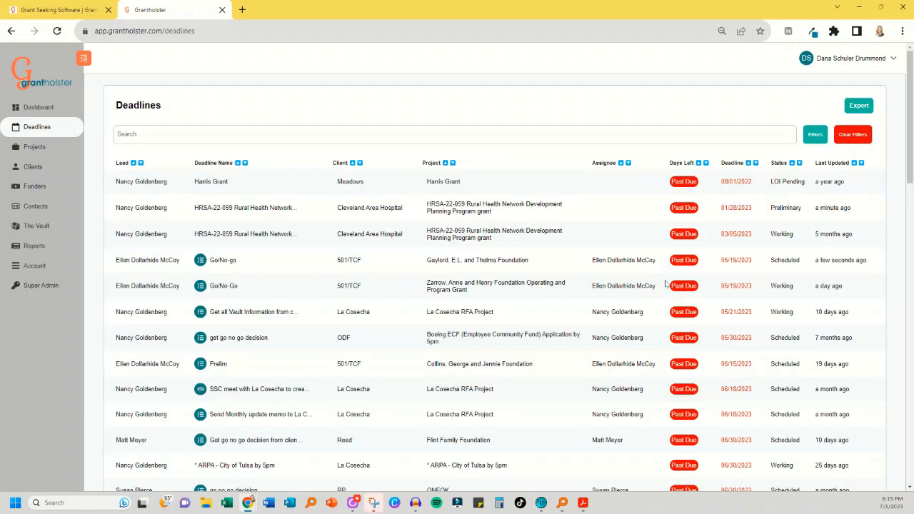